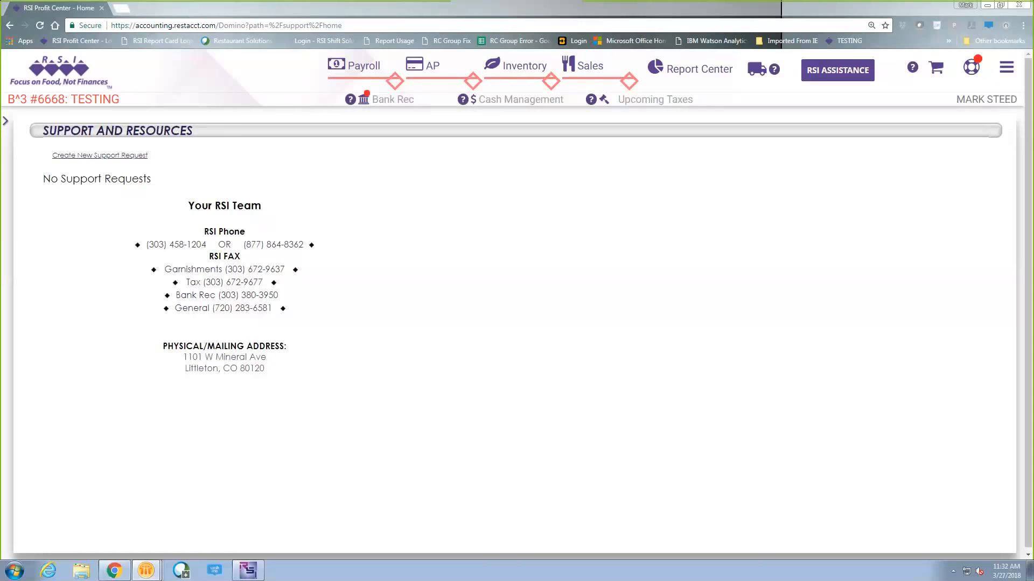
- Start a net pay entry in Payroll for the salaried manager in unit 6668, with reason Bonus and Supplemental Wages
mouse_move(357, 67)
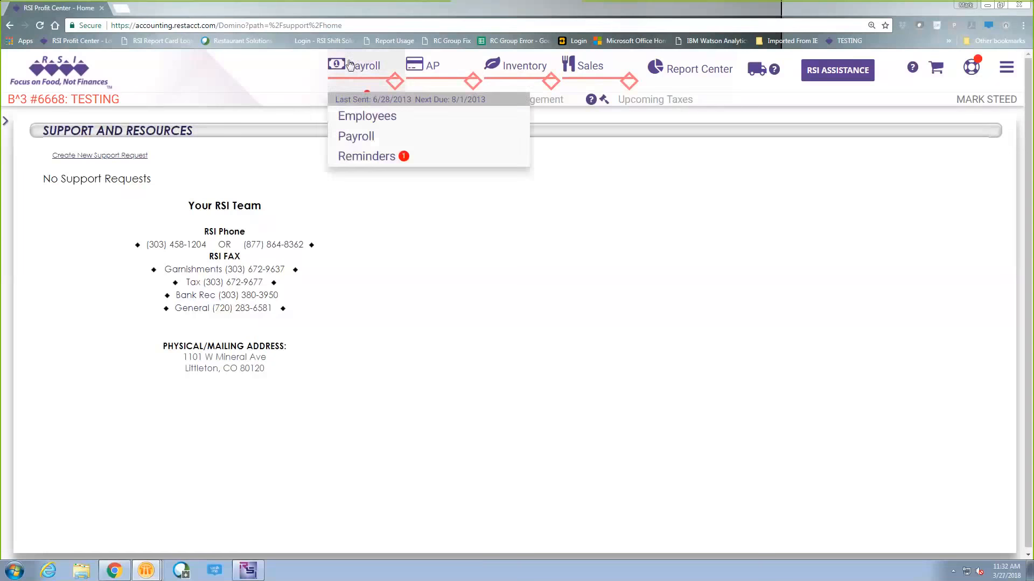
left_click(364, 137)
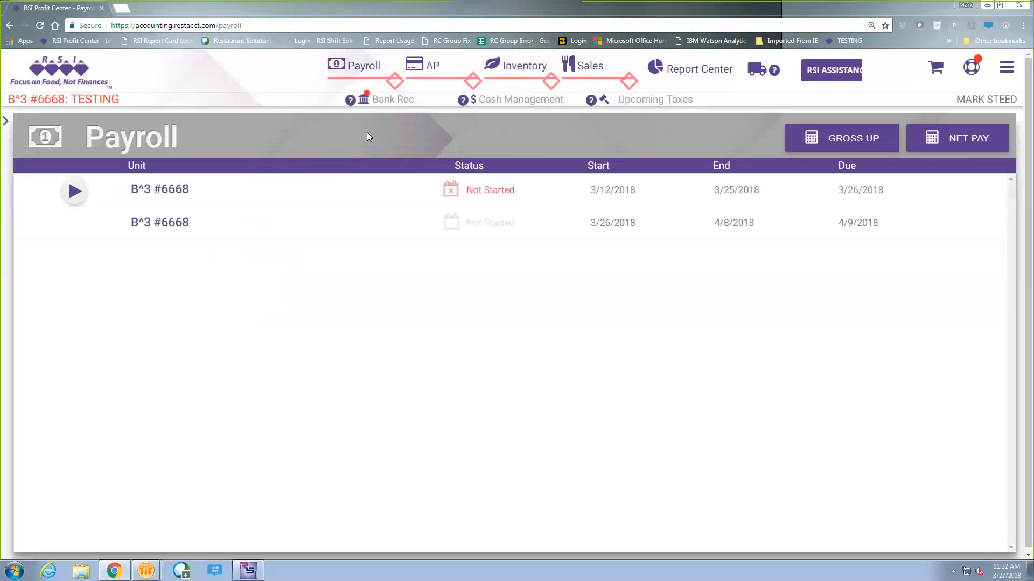
left_click(986, 139)
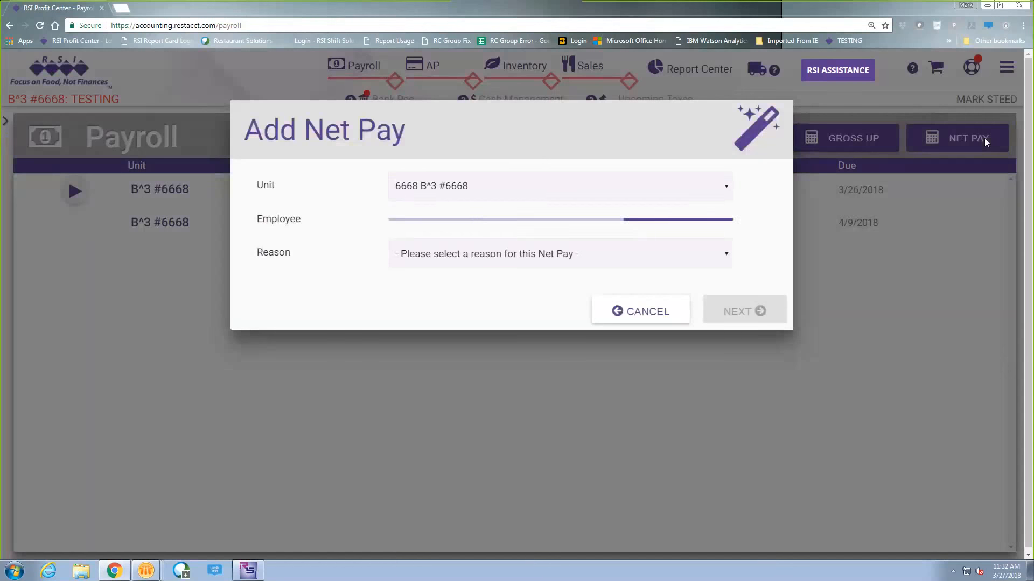
left_click(727, 225)
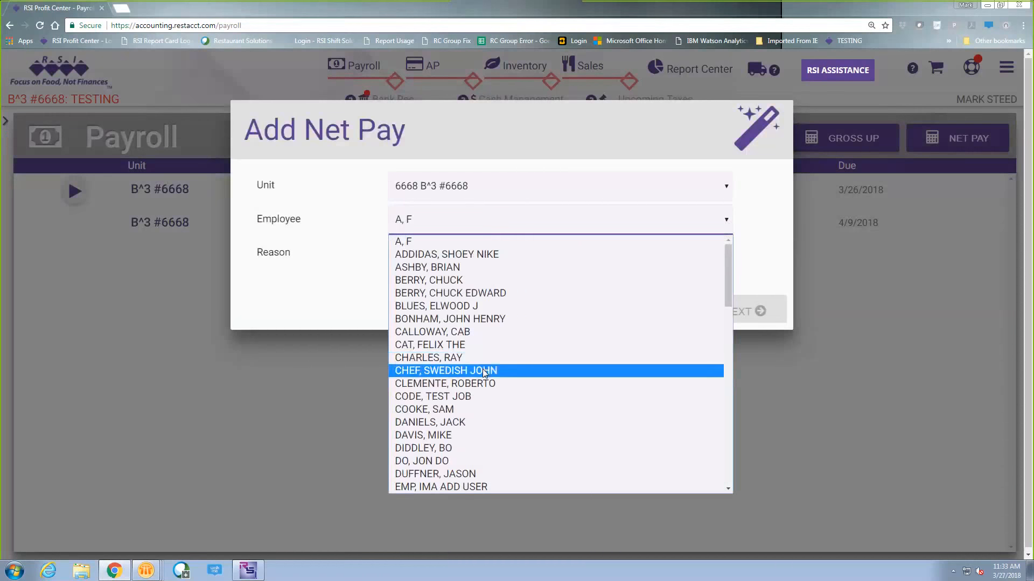
left_click(444, 448)
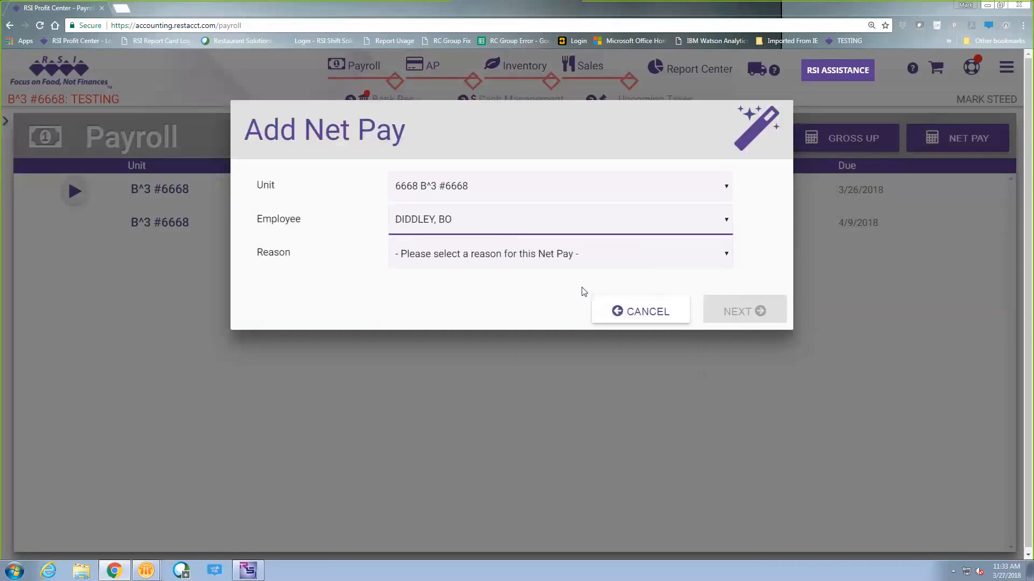
left_click(652, 260)
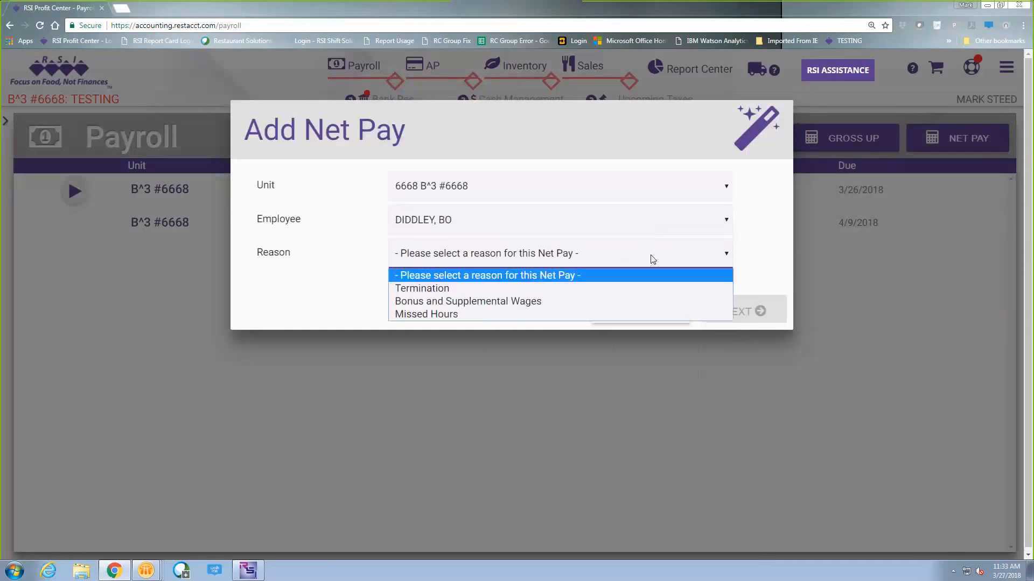
left_click(435, 305)
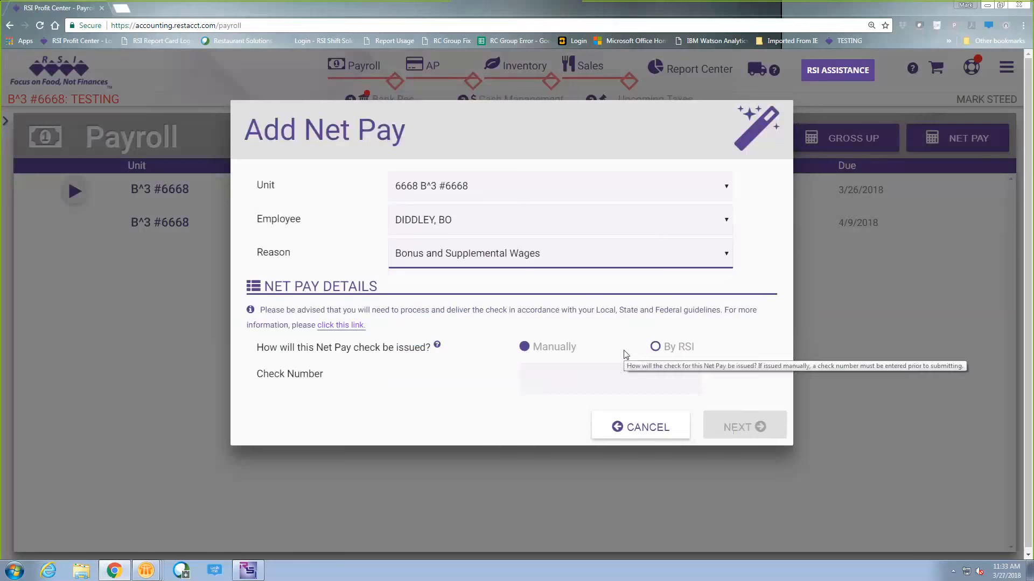
- Set the bonus check to be issued manually with check number 1234 and proceed to the pay entry
left_click(655, 347)
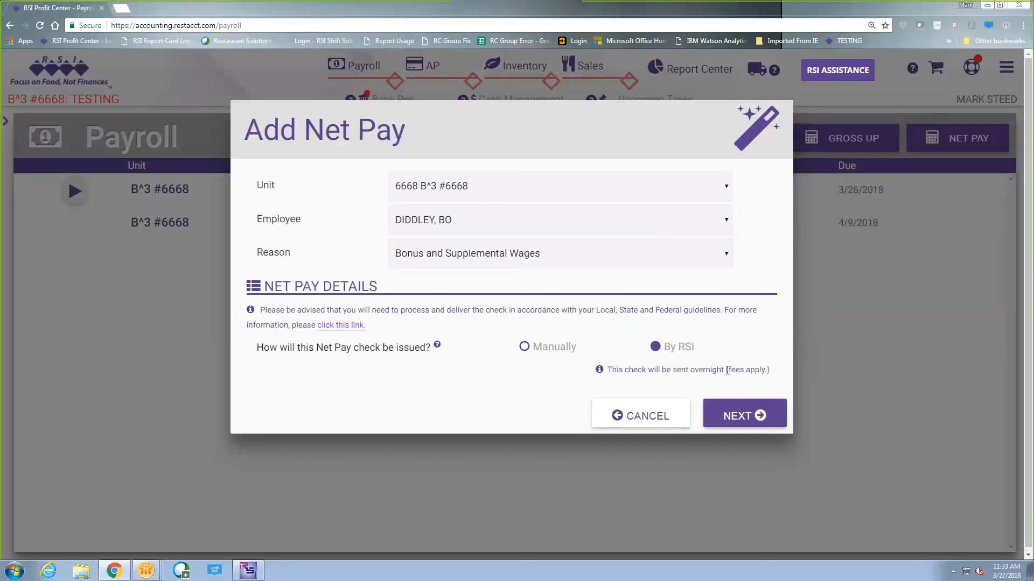
left_click(524, 347)
type("1234")
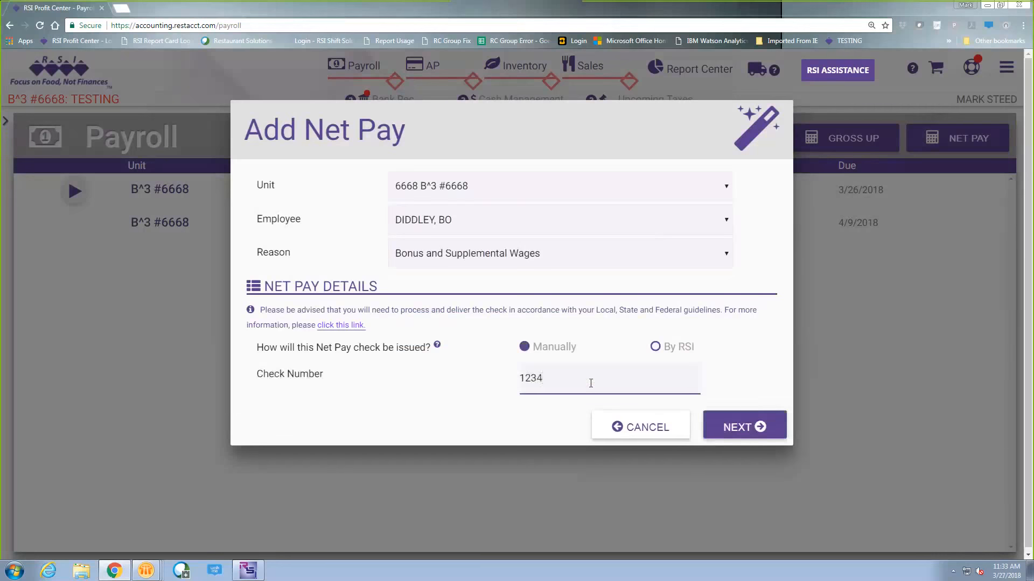
left_click(747, 426)
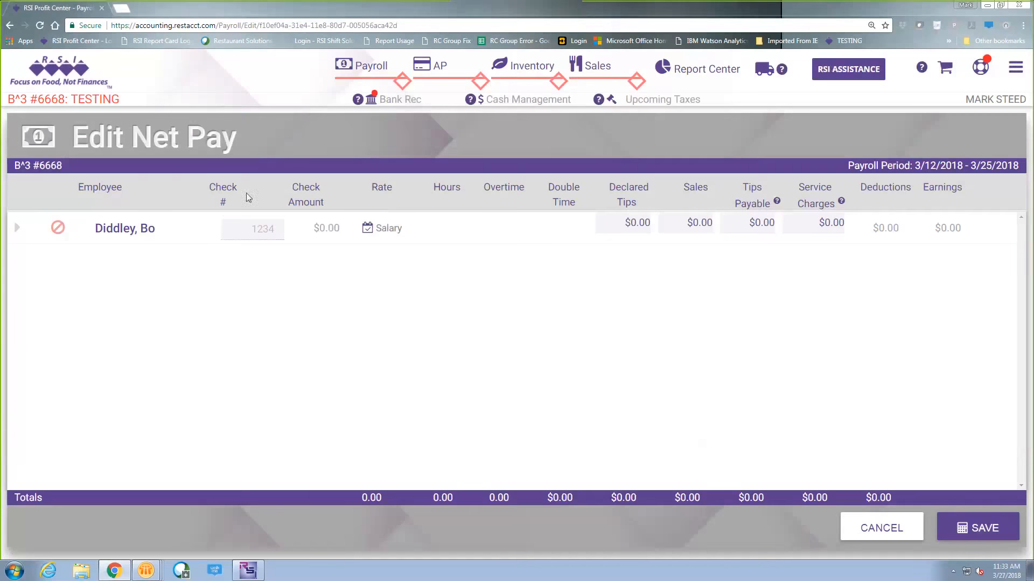
- Add a one-time BONUS earning of $500 to the manager's net pay and save it
left_click(16, 228)
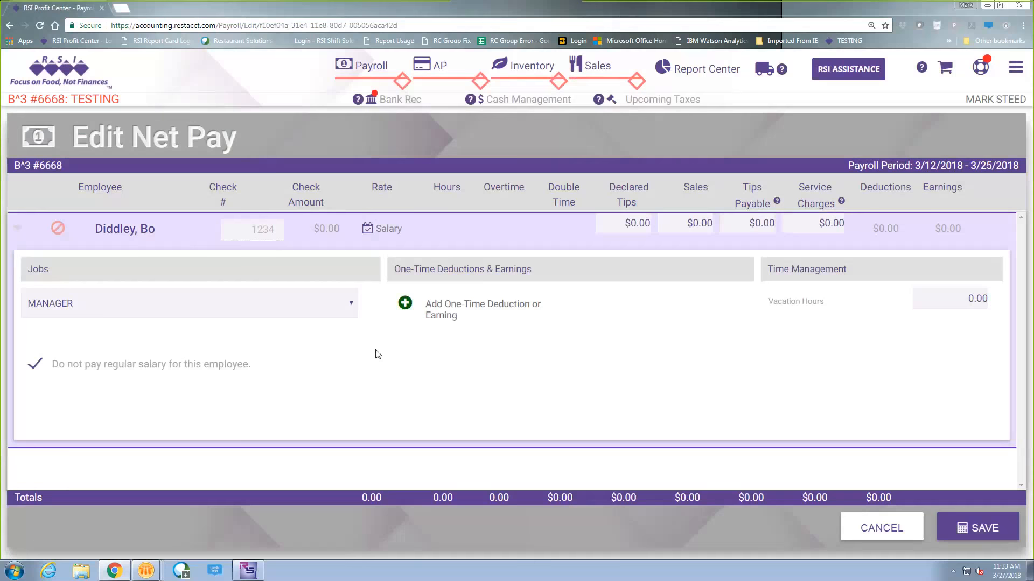
left_click(405, 302)
left_click(601, 305)
left_click(484, 410)
left_click(687, 308)
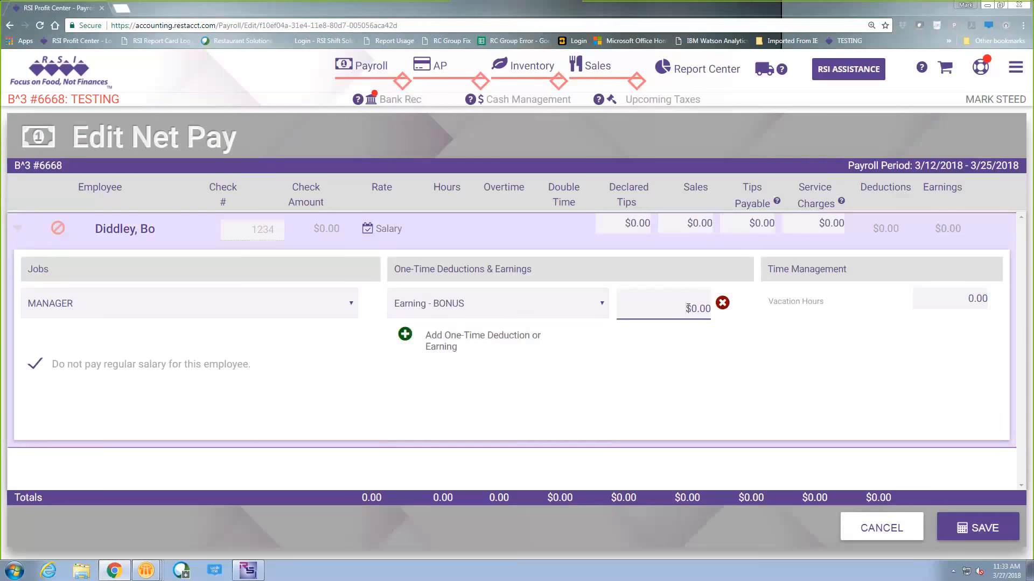
key("Delete")
key("Delete")
key("Delete")
key("Delete")
key("Delete")
type("500")
left_click(364, 385)
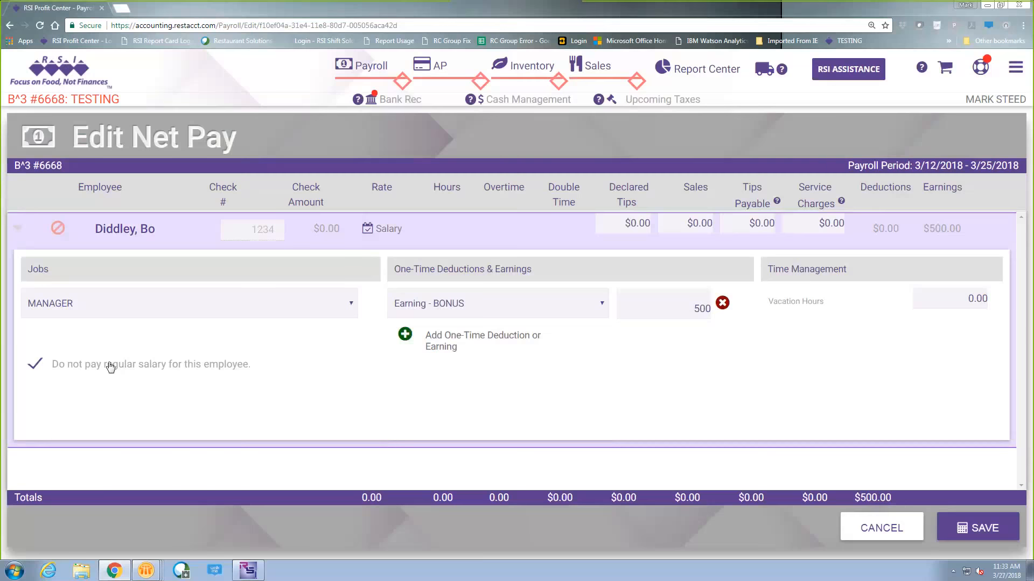
left_click(990, 531)
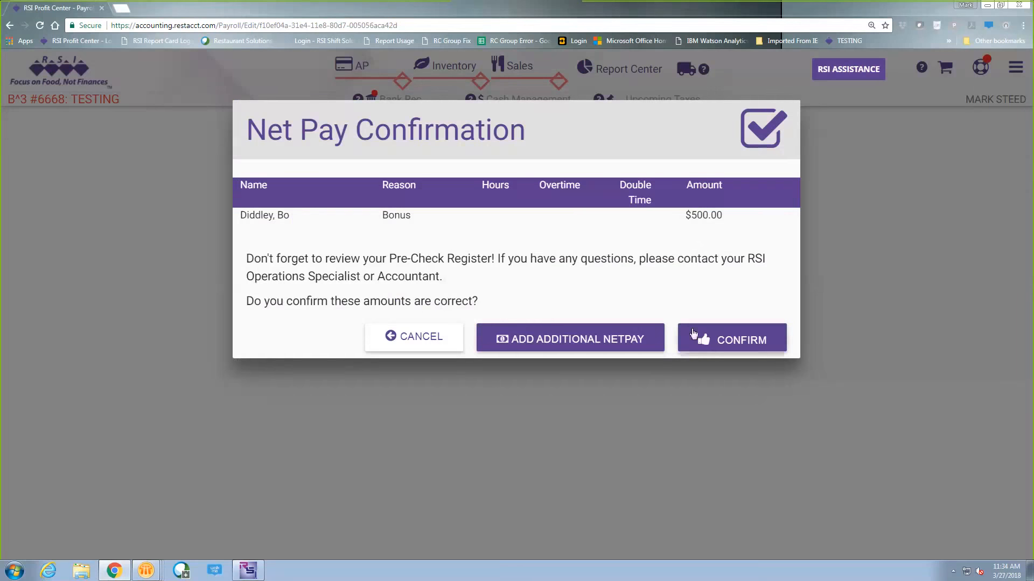
- Add an additional net pay for the bartender with reason Termination and check number 1235
left_click(594, 340)
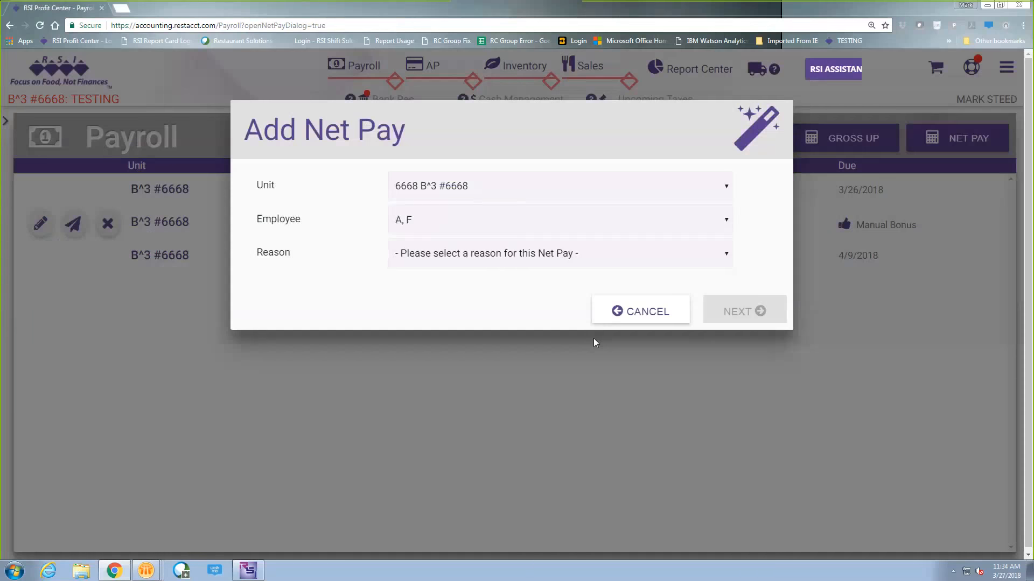
left_click(726, 221)
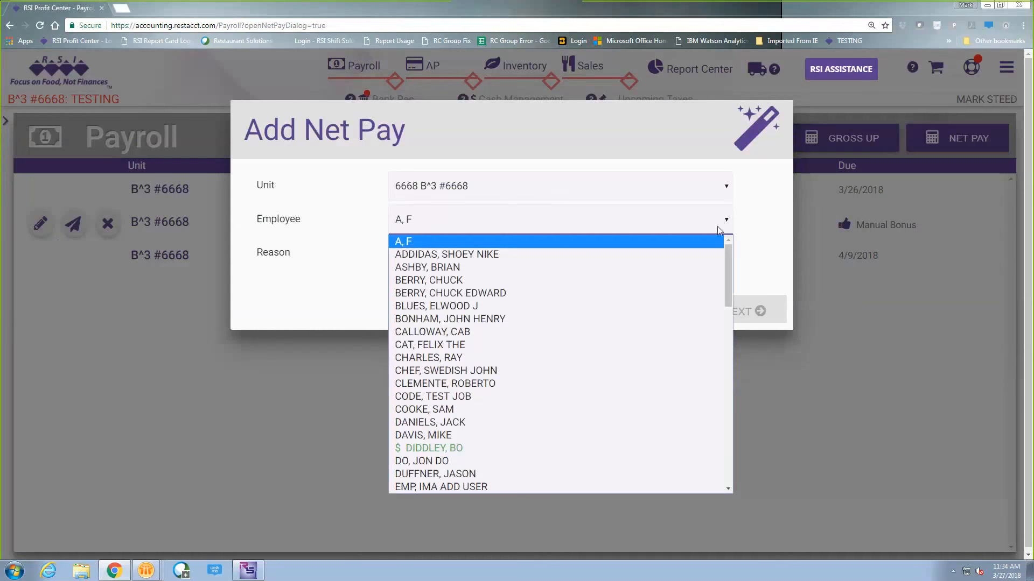
left_click(474, 410)
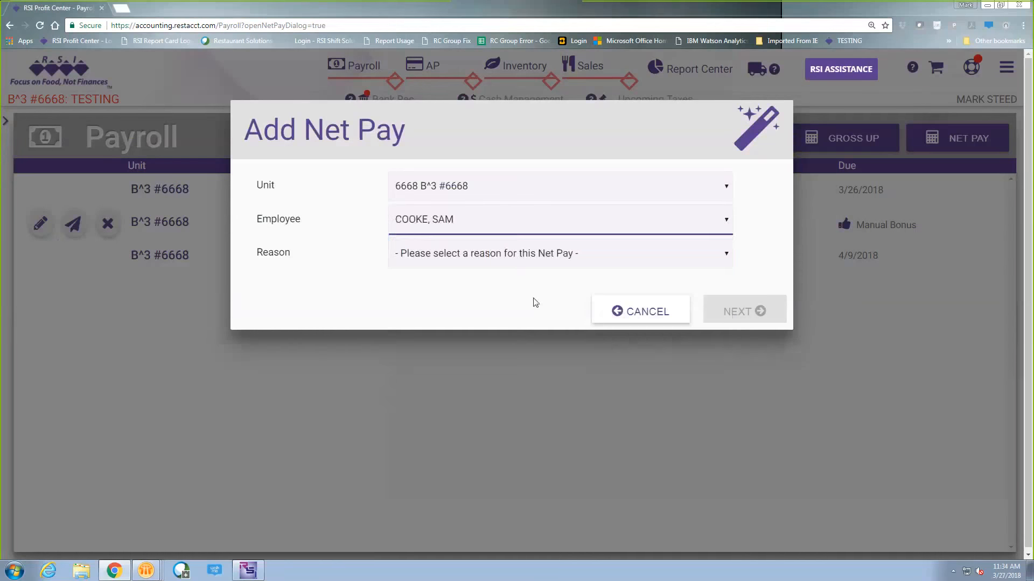
left_click(616, 257)
left_click(507, 289)
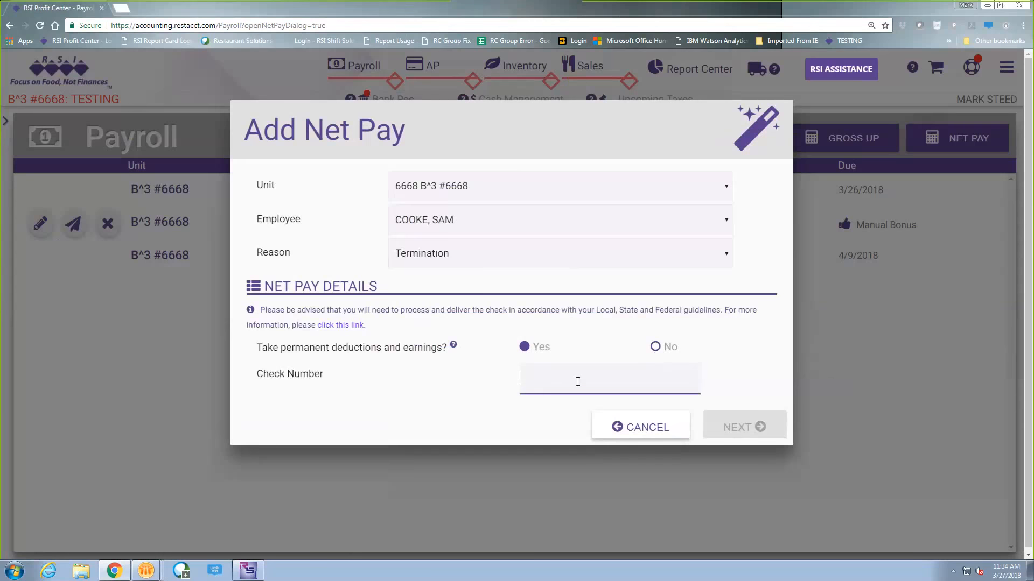
type("1235")
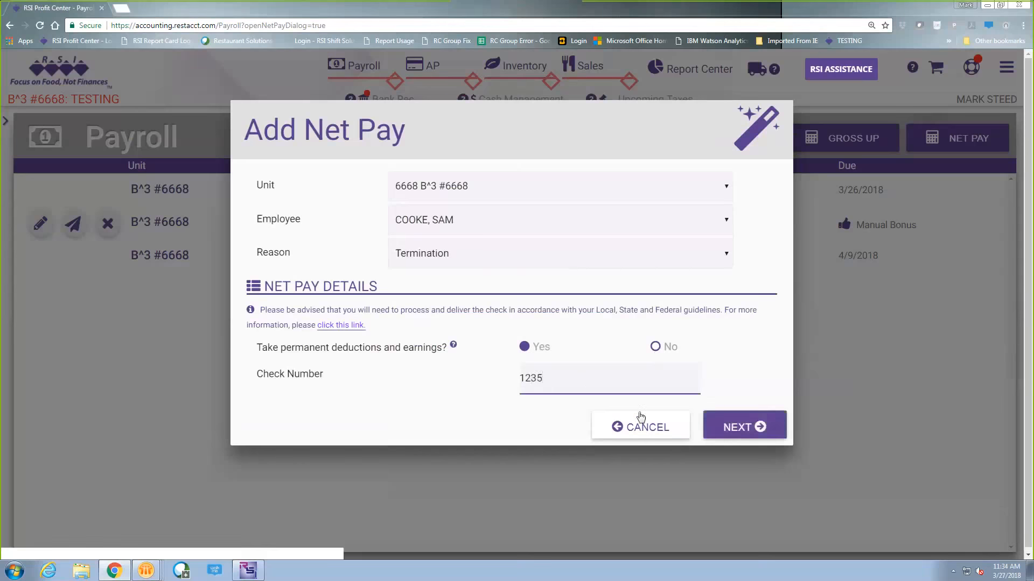
left_click(754, 425)
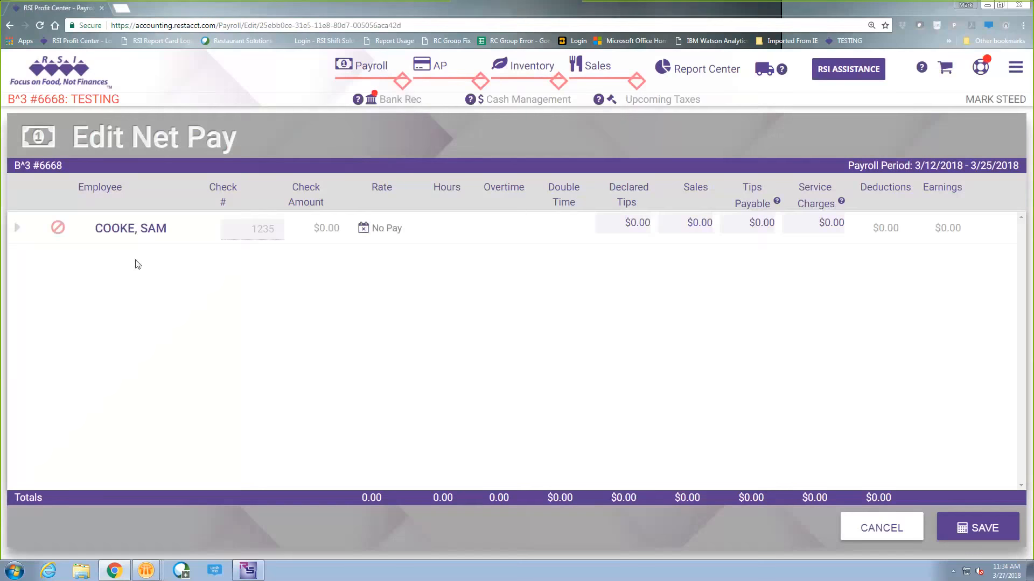
- Enter 35 hours for the bartender job and $500 in declared tips, and save the net pay
left_click(17, 229)
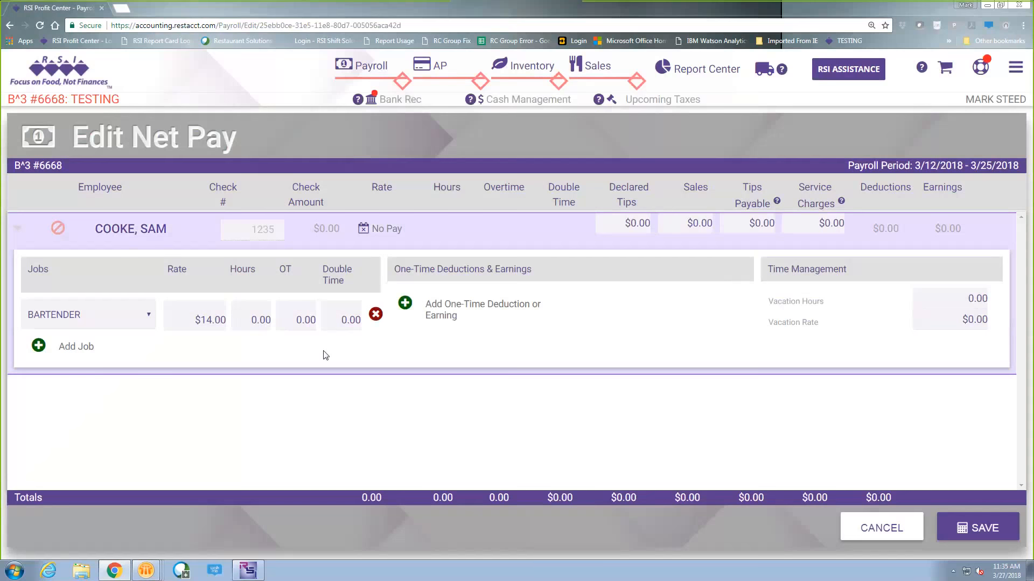
left_click(261, 321)
type("35")
left_click(398, 345)
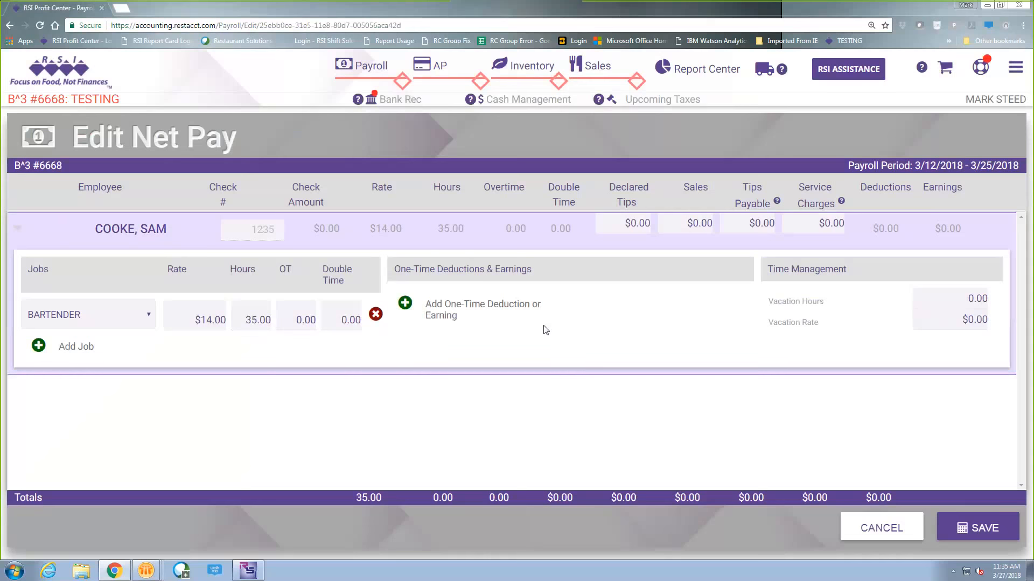
left_click(635, 223)
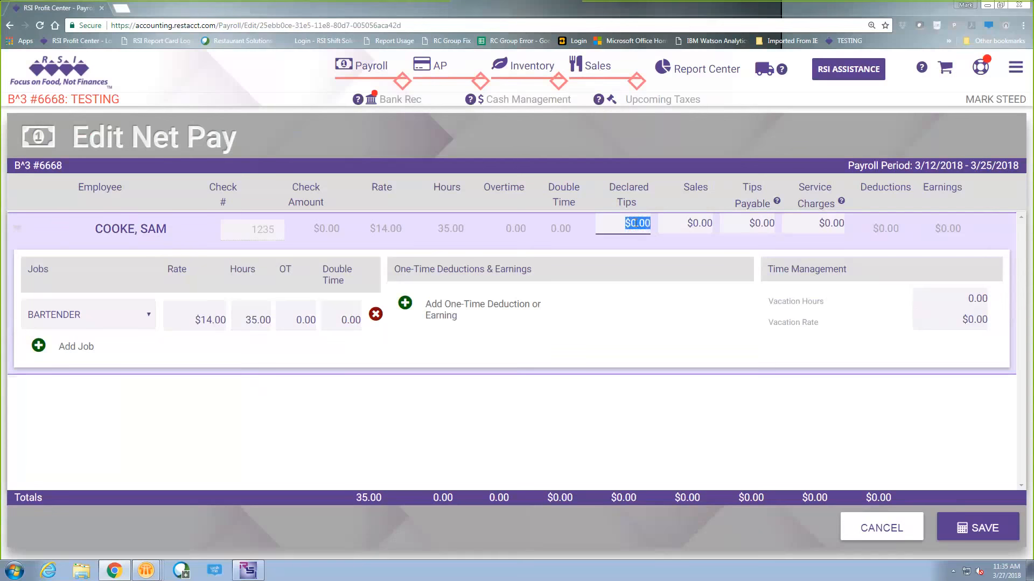
type("500")
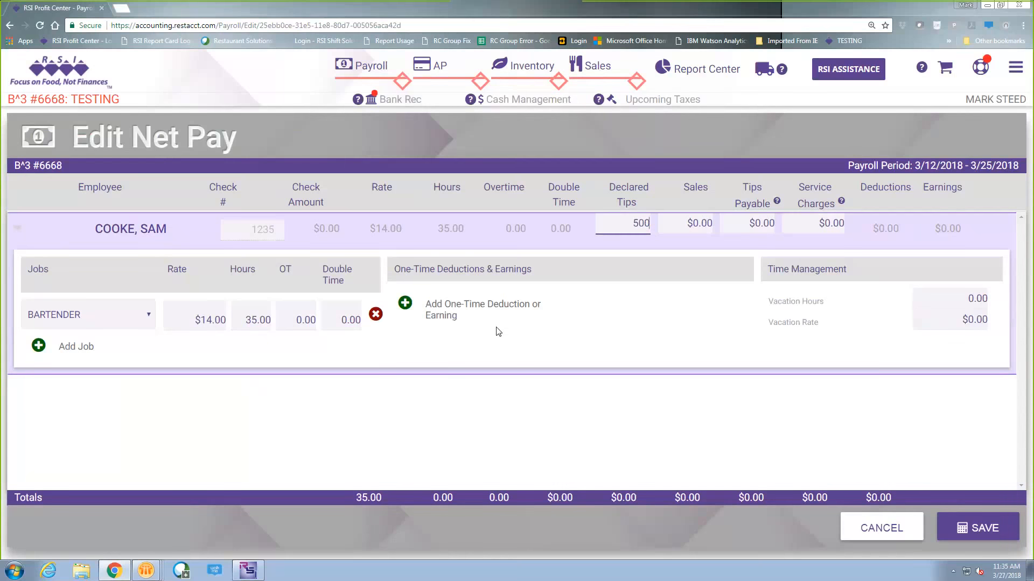
left_click(986, 531)
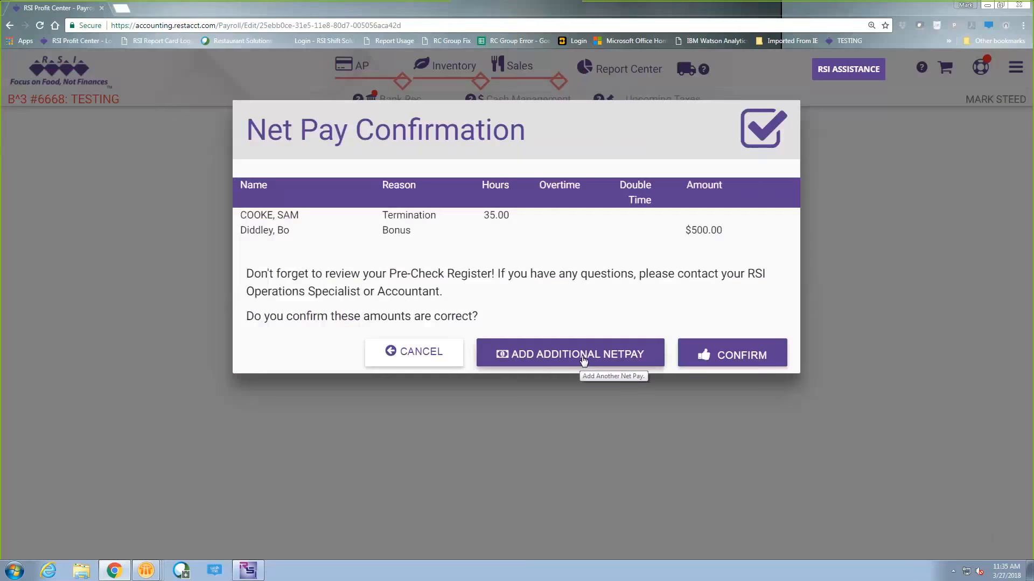
- Add another net pay for the line cook with reason Missed Hours and check number 1236
left_click(584, 360)
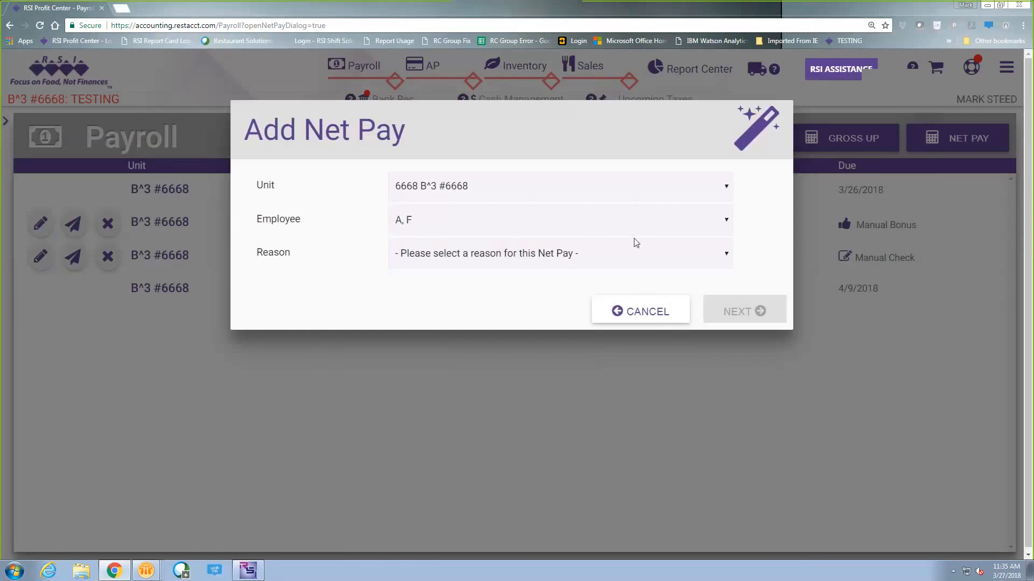
left_click(724, 225)
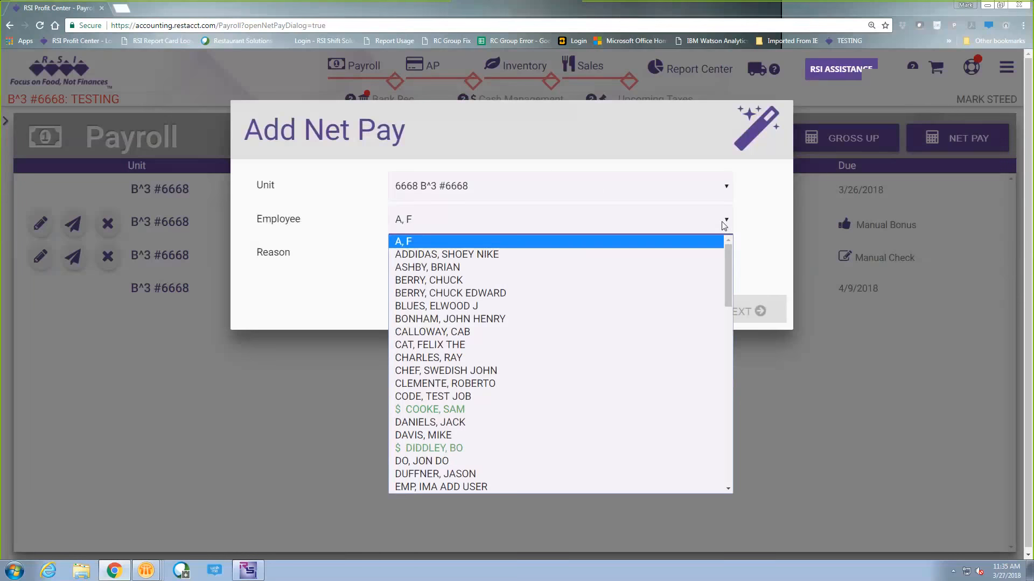
left_click(577, 330)
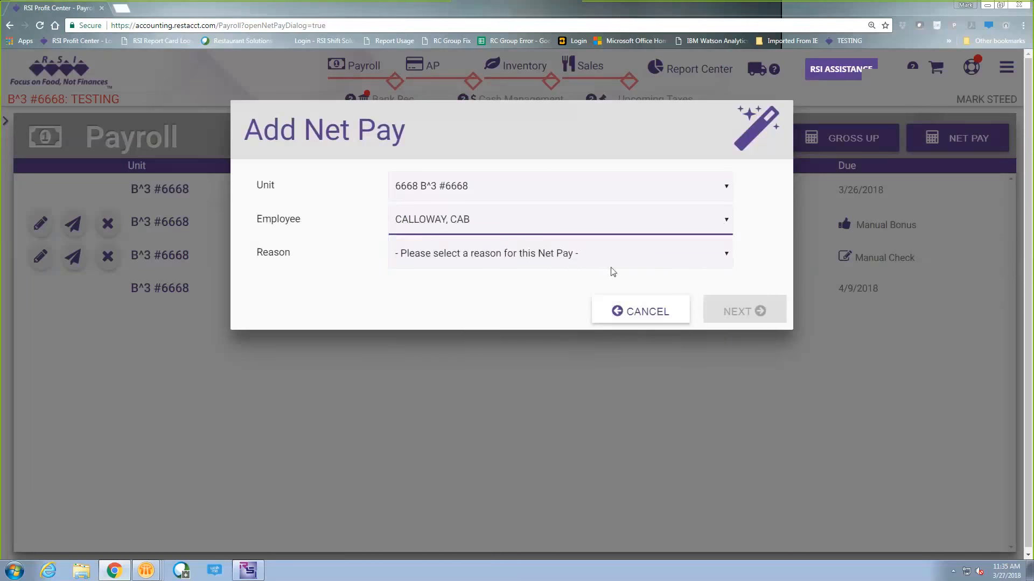
left_click(652, 262)
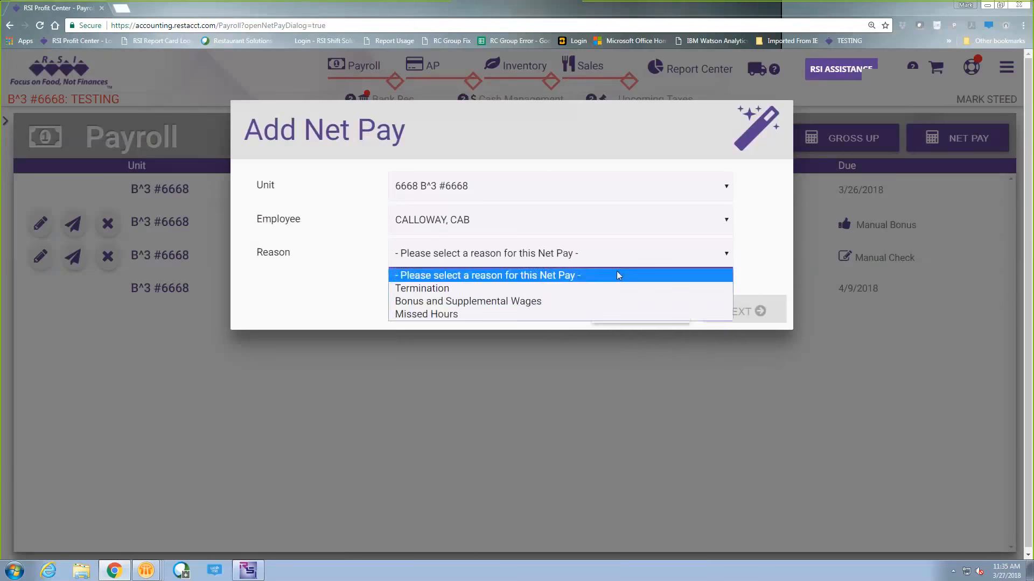
left_click(437, 319)
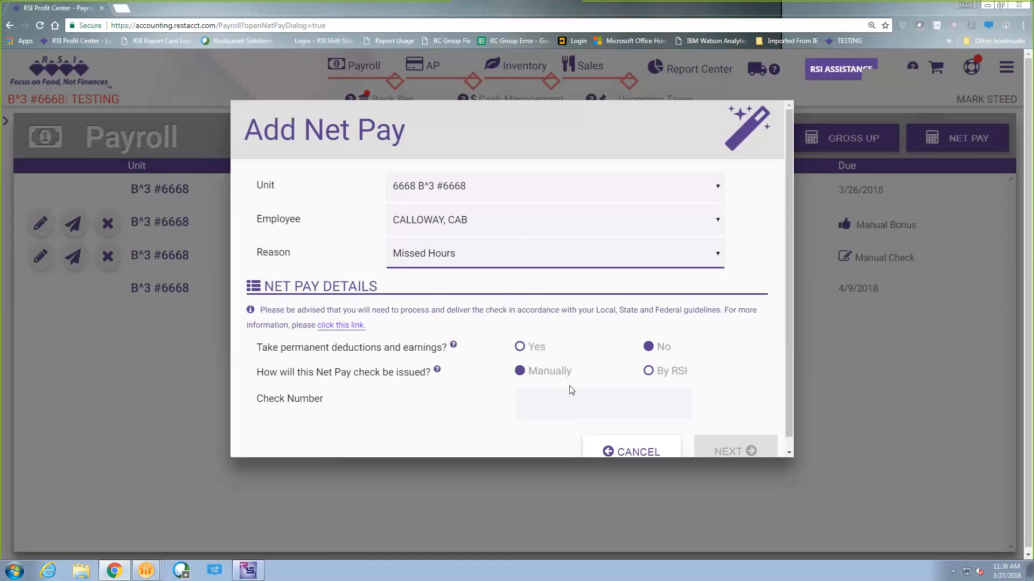
left_click(602, 401)
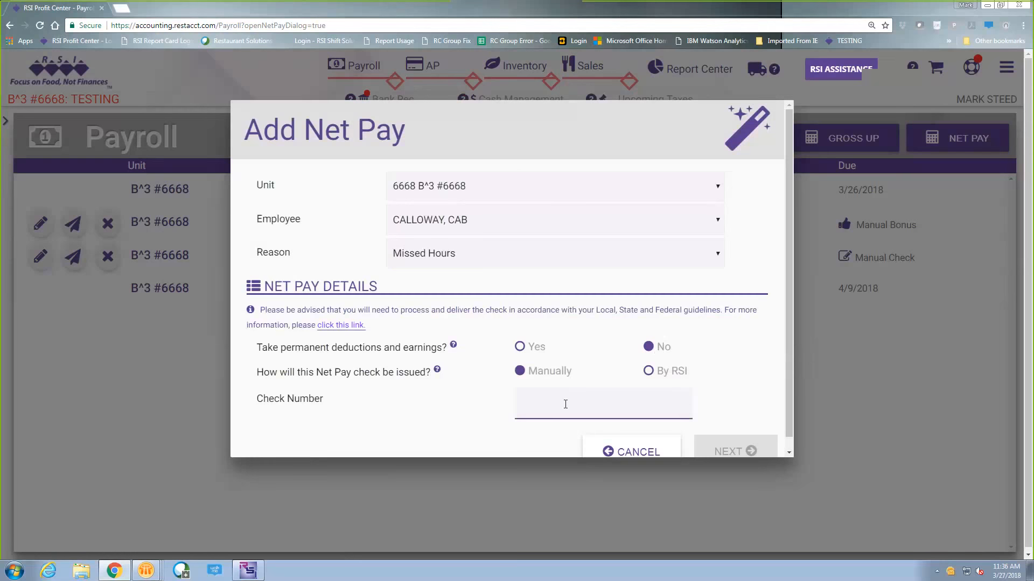
type("123")
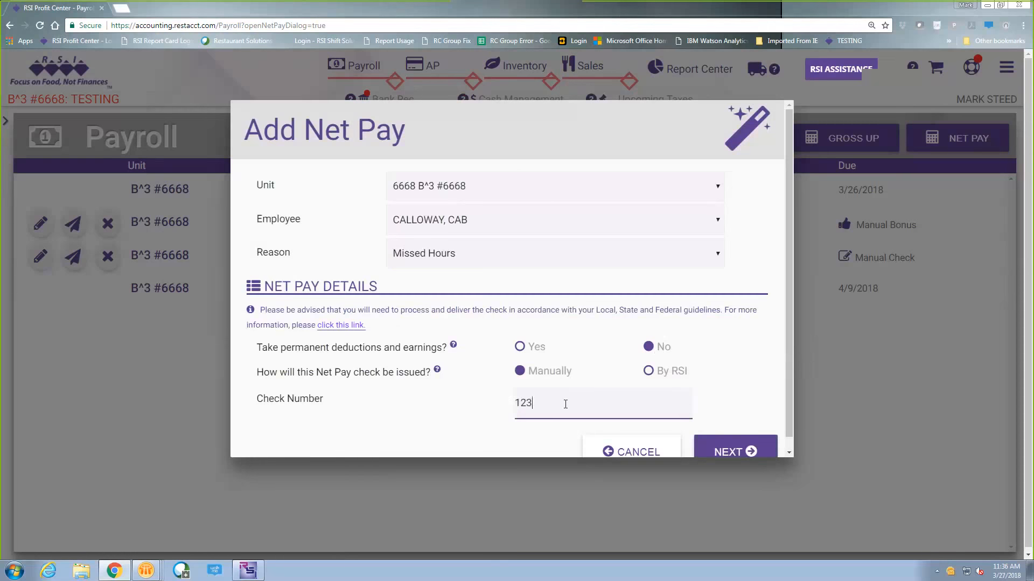
type("6")
left_click(739, 447)
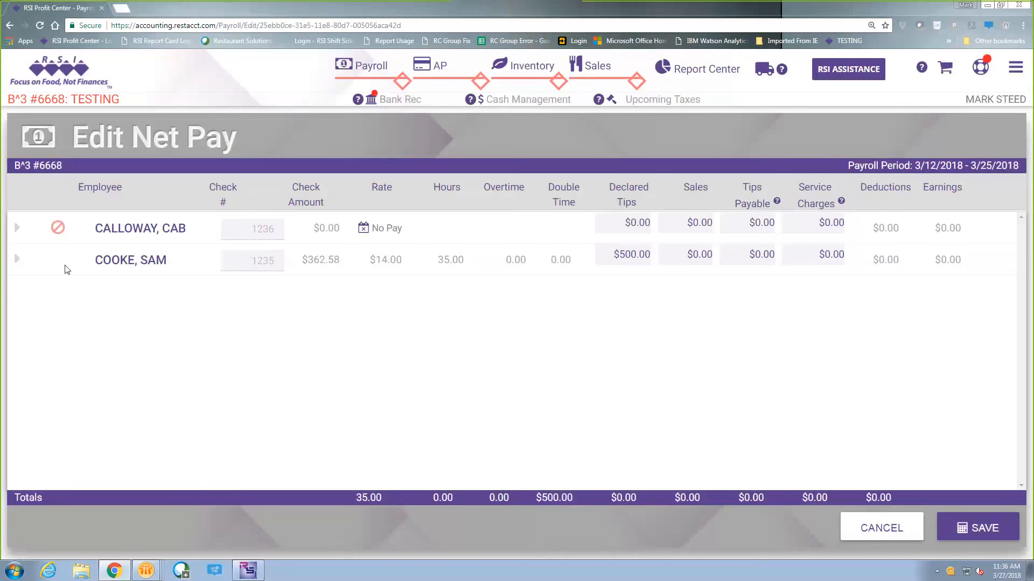
- Enter 6.5 regular hours for the line cook job on the missed-hours net pay
left_click(20, 226)
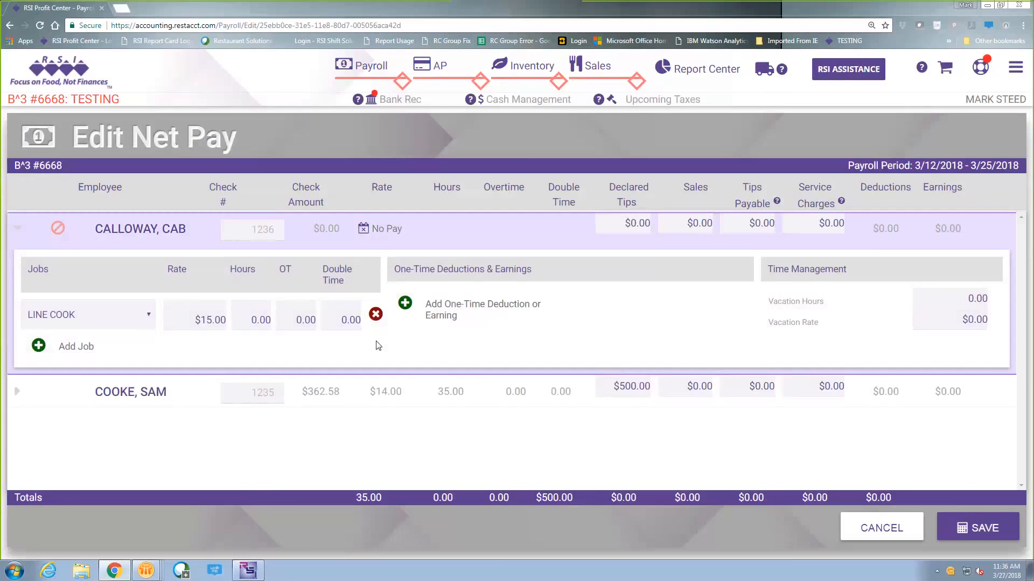
left_click(267, 320)
type("6.5")
left_click(598, 343)
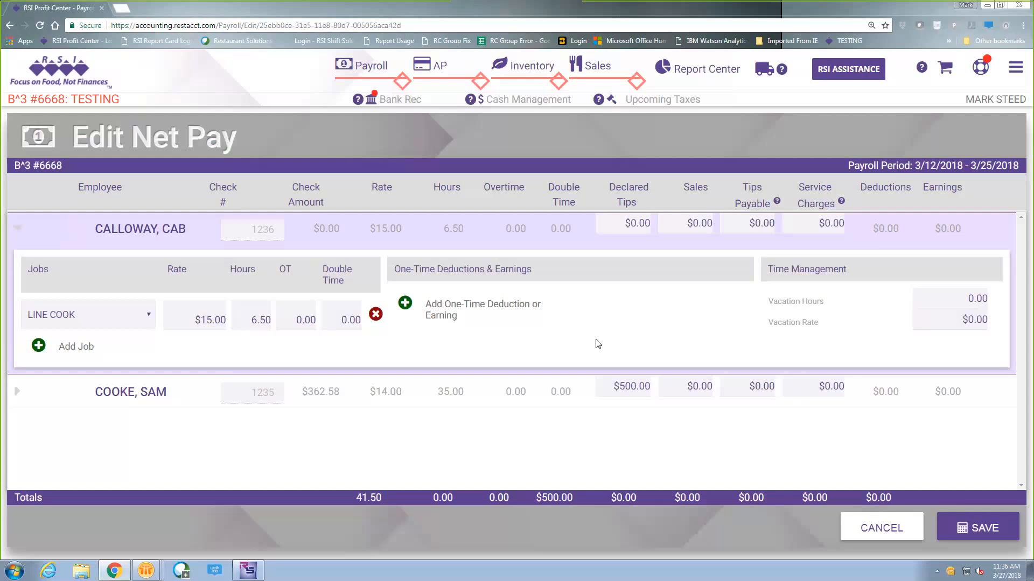
- Save the missed-hours net pay and confirm the amounts of all three net pay checks
left_click(980, 531)
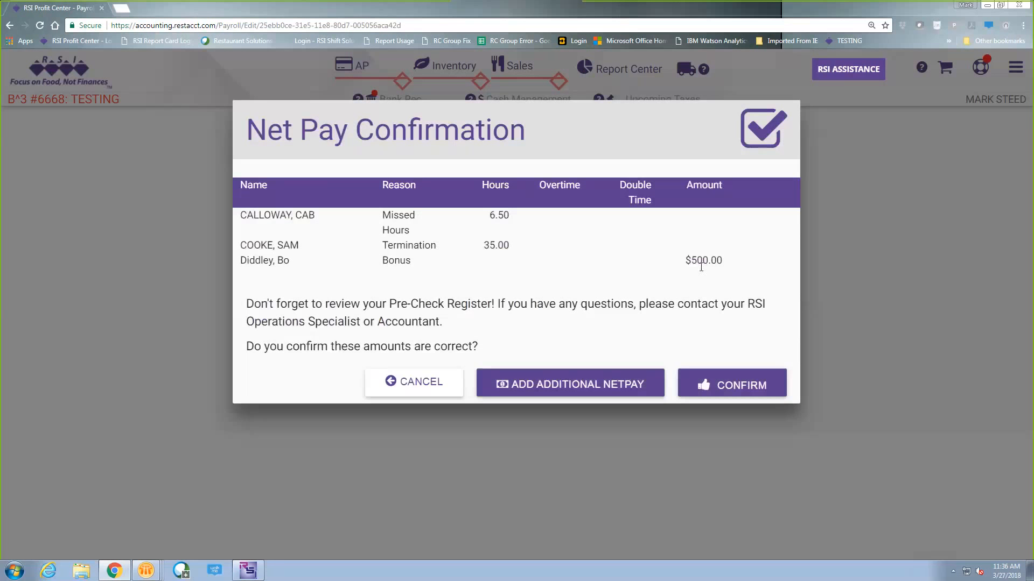
left_click(720, 389)
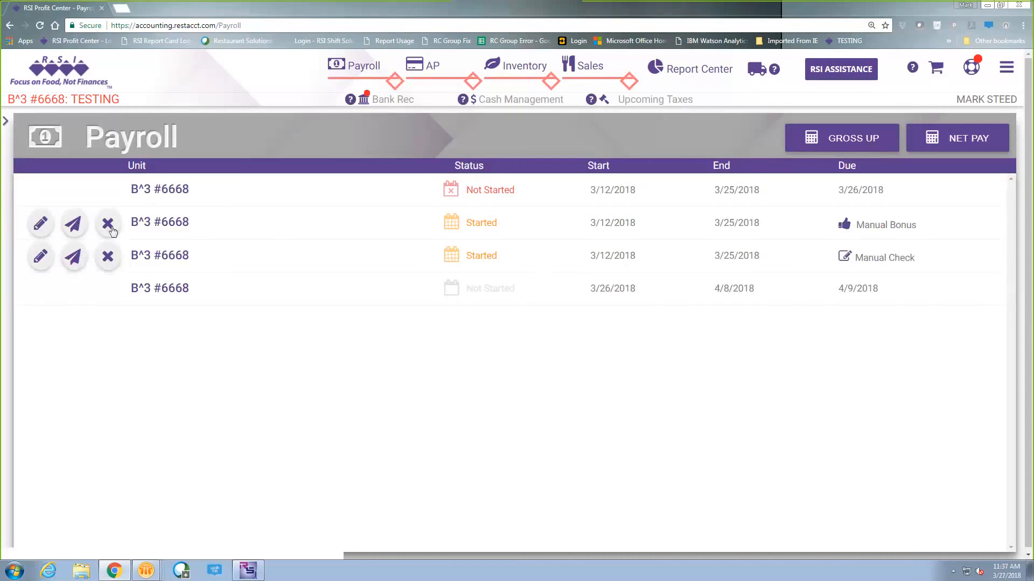
- Submit the Manual Bonus payroll for calculation, check its net pay and check number in the pre check register, and approve it
left_click(74, 224)
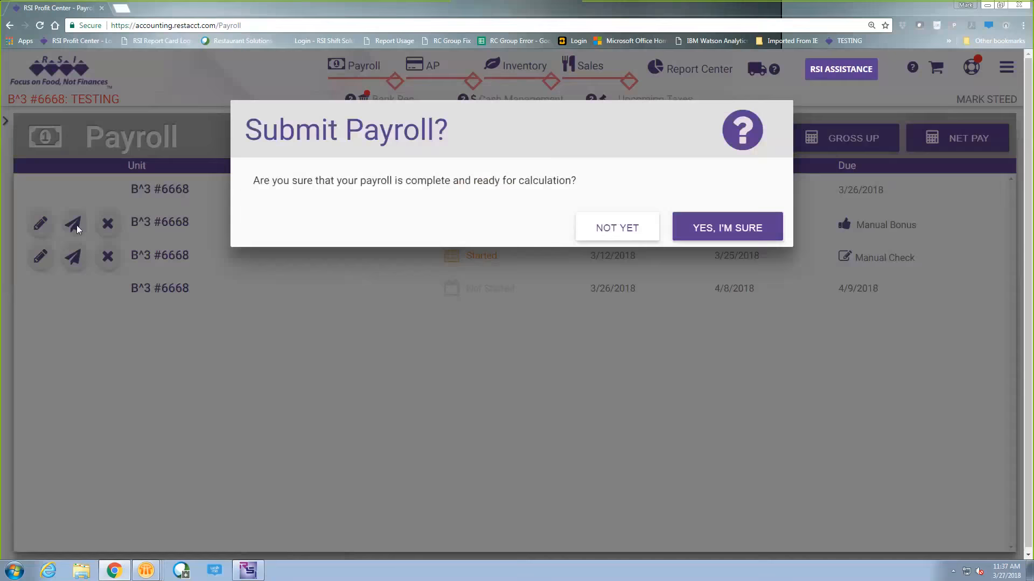
left_click(770, 234)
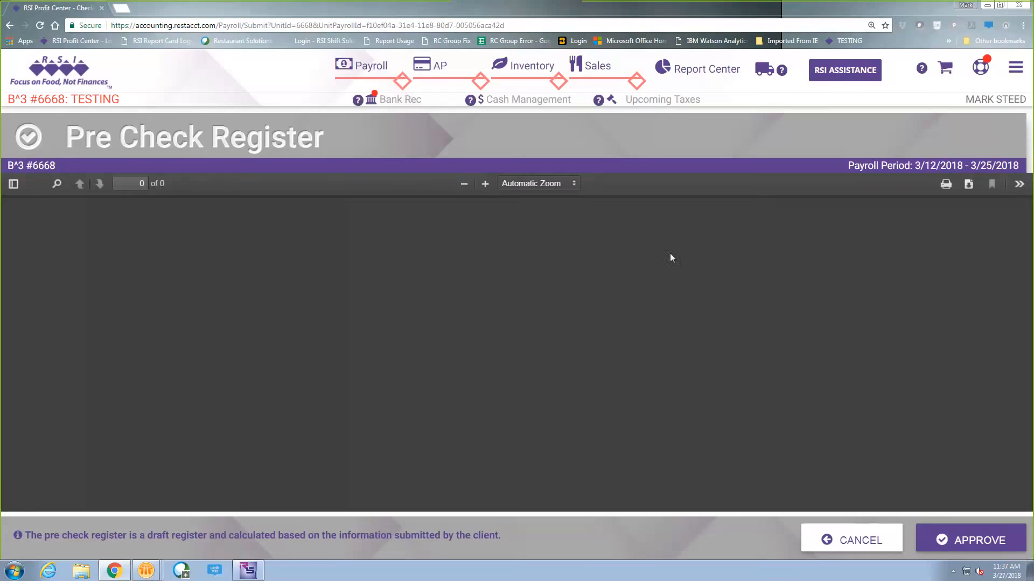
scroll(618, 319, "down", 2)
scroll(619, 318, "up", 2)
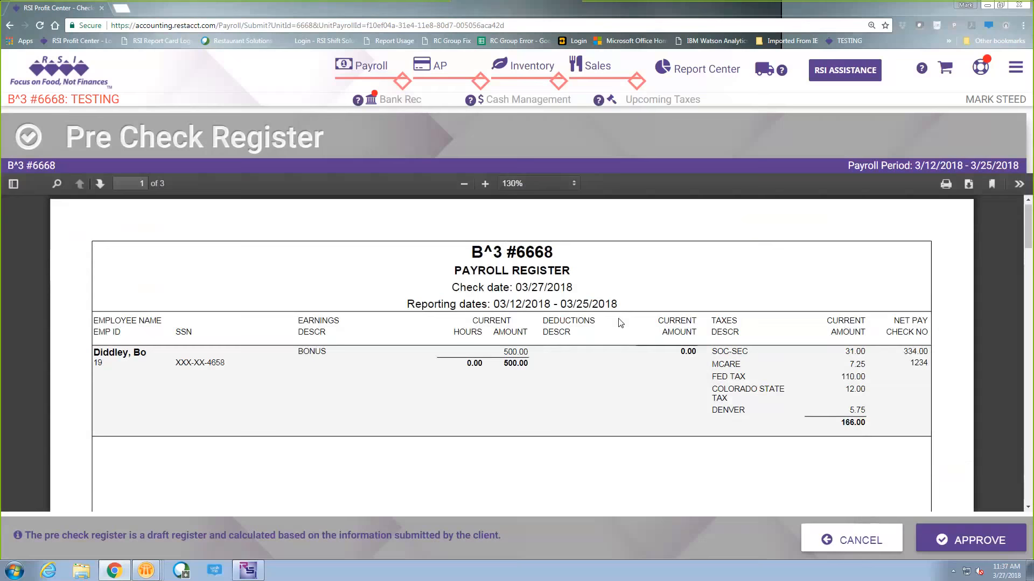
left_click_drag(903, 351, 927, 351)
left_click(922, 363)
left_click(978, 537)
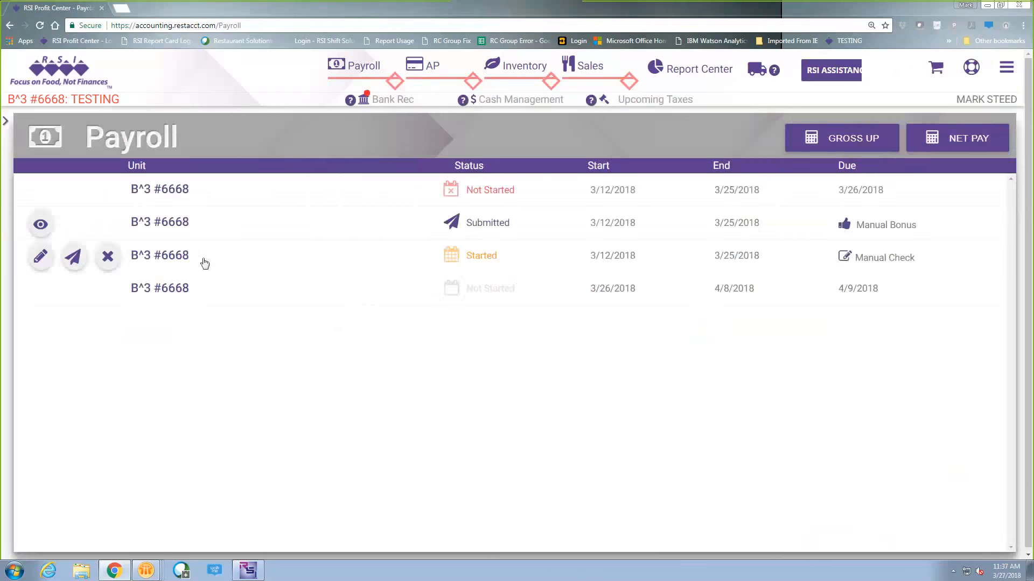
- Submit the Manual Check payroll for calculation, review both employees' net pay in the pre check register, and approve it
left_click(75, 258)
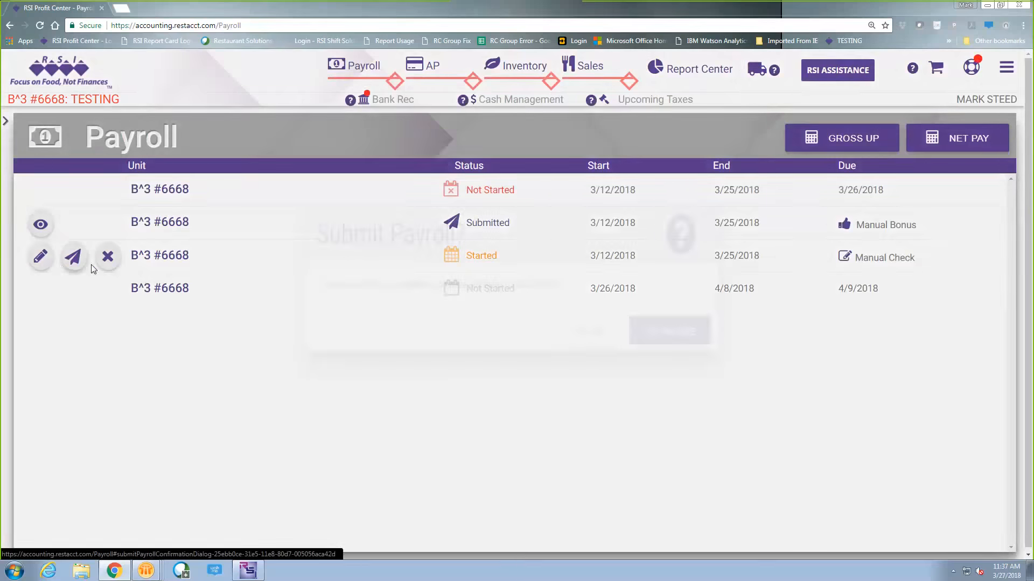
left_click(749, 230)
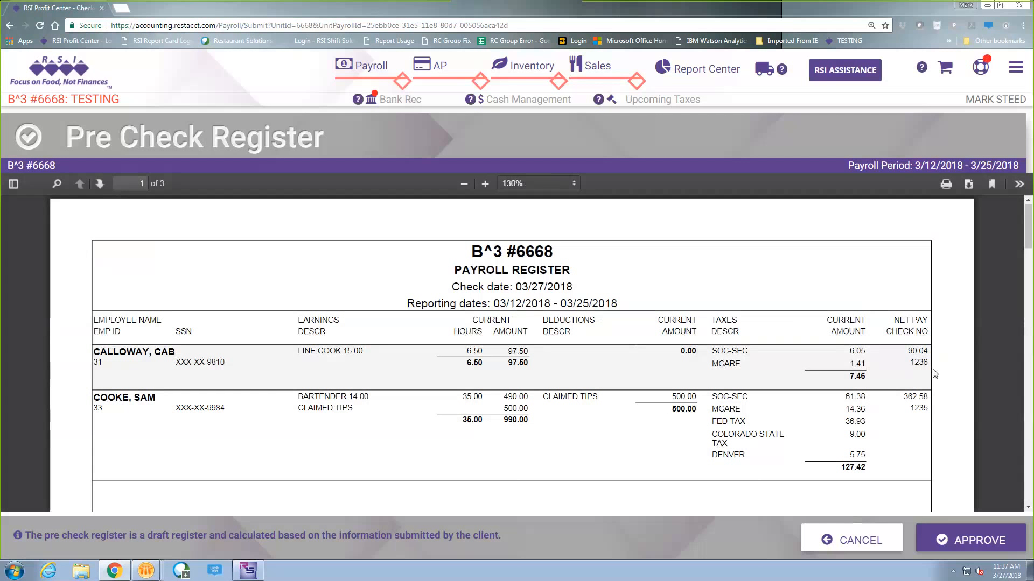
left_click_drag(907, 351, 926, 396)
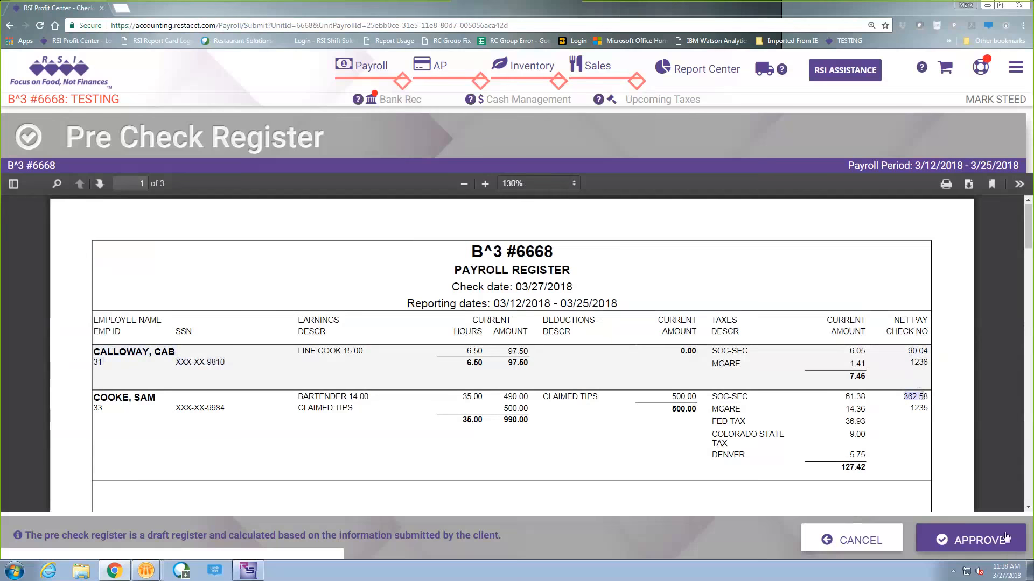
left_click(979, 540)
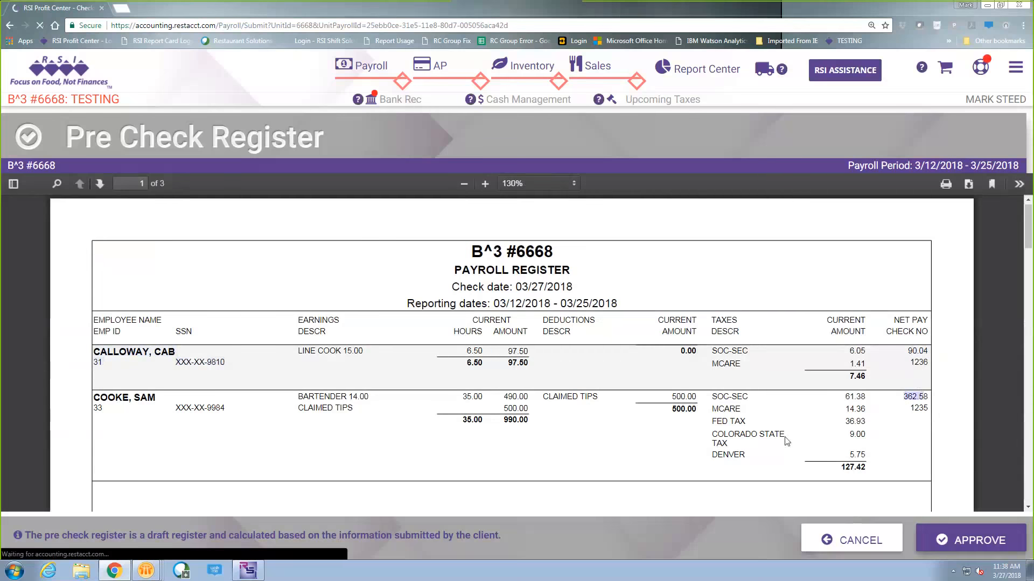